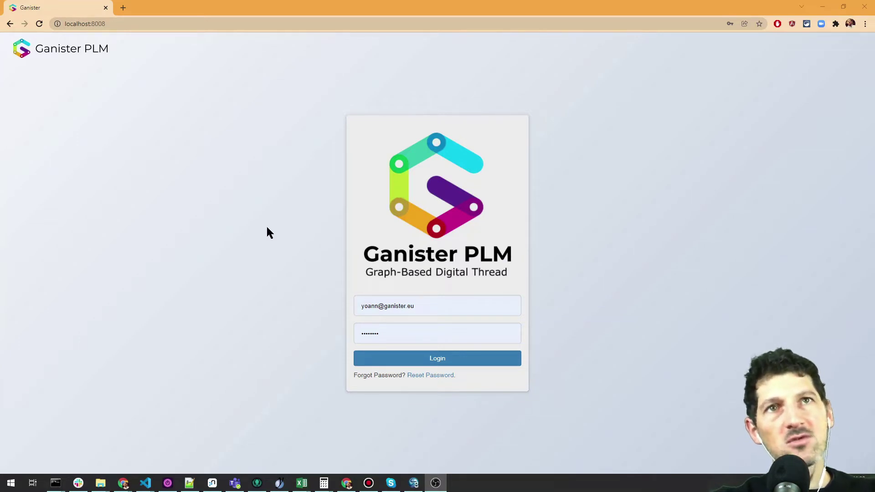
Log in with the prefilled credentials and open project PRJ-000028 from the recent items
left_click(447, 360)
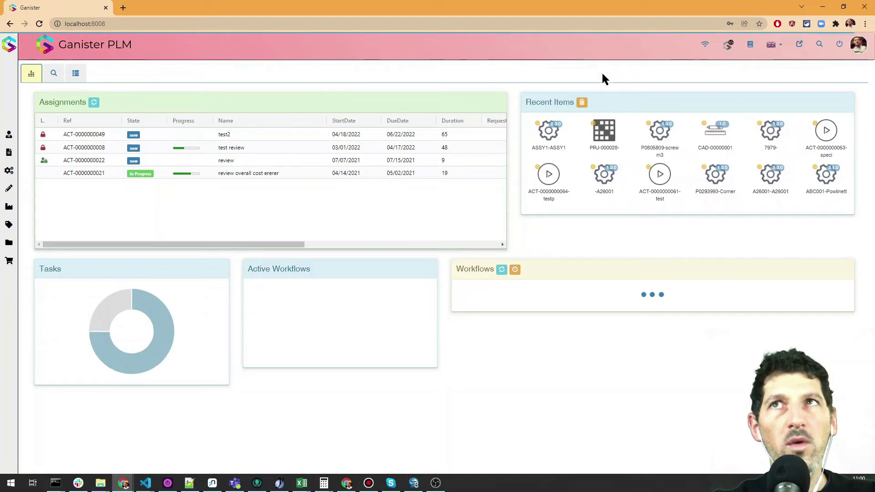
left_click(605, 133)
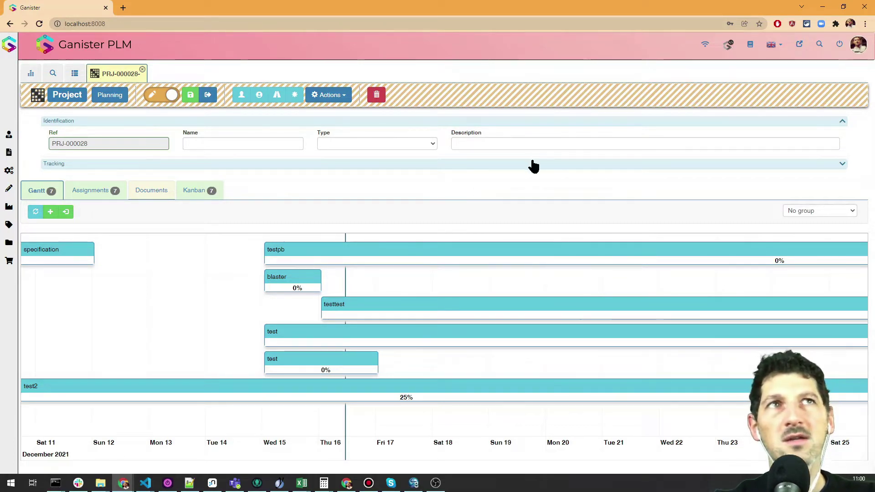
Open the datamodel configuration and select the project nodetype in the graph
left_click(804, 43)
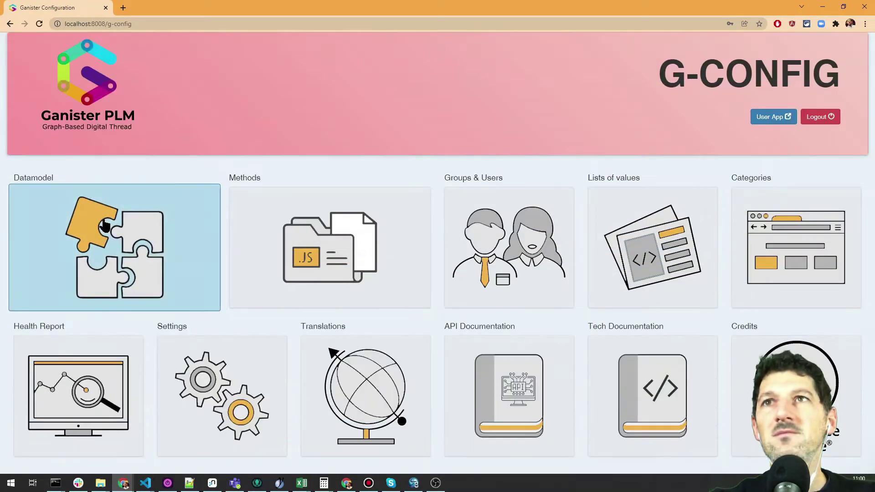
left_click(105, 225)
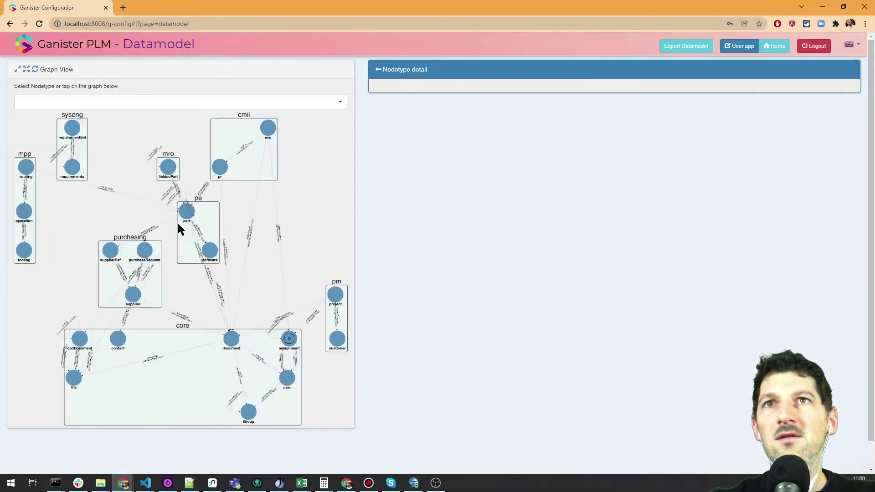
left_click(338, 296)
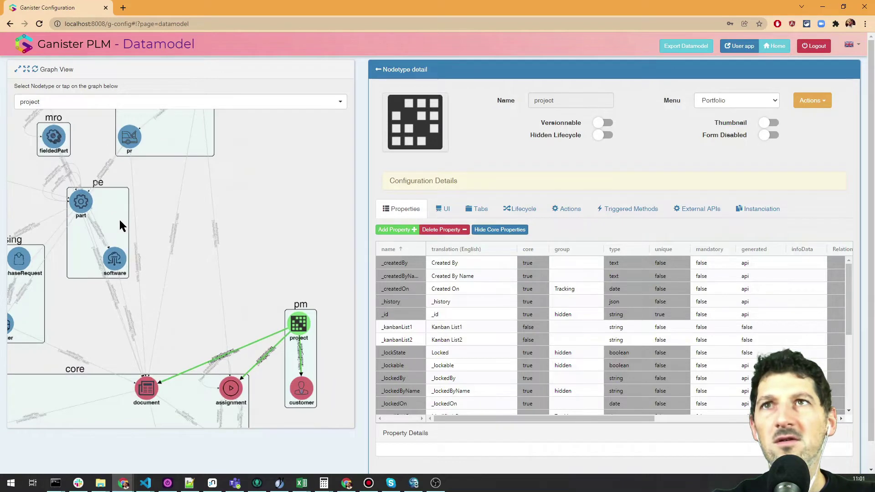
Start a new relationship from the project nodetype in package pm, with part as target and N to 1 cardinality
left_click_drag(81, 201, 191, 214)
scroll(275, 274, "up", 5)
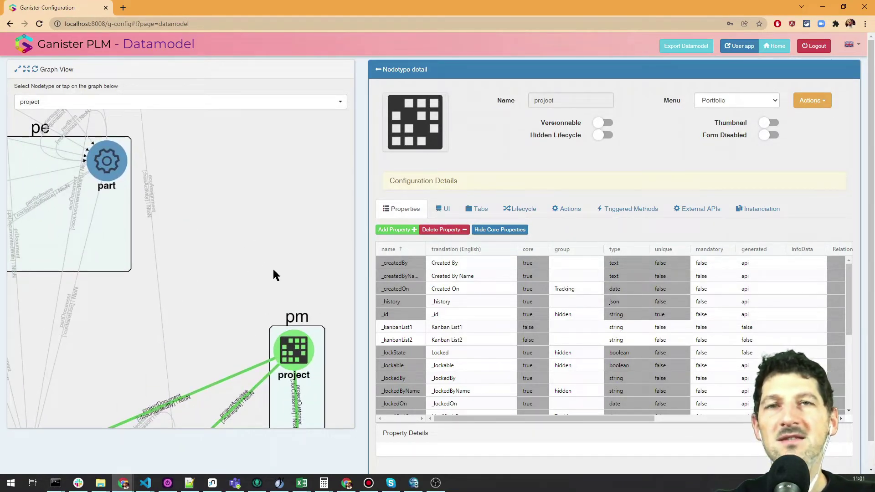
right_click(296, 353)
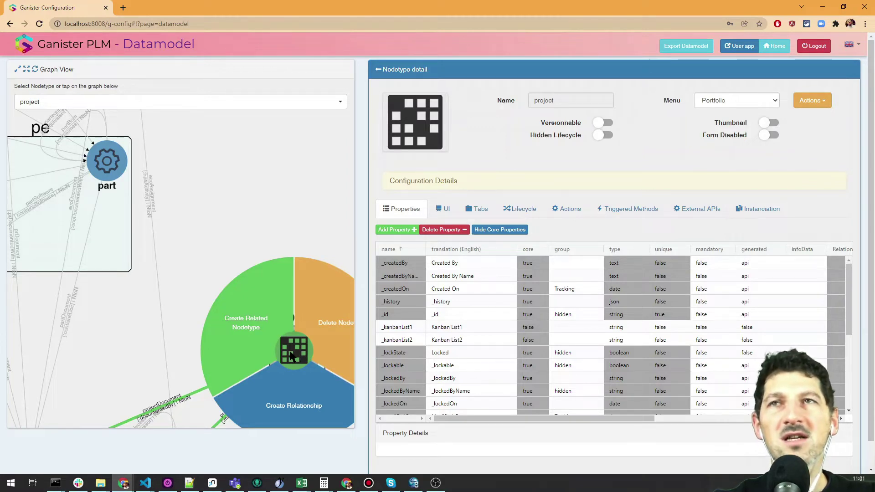
left_click(291, 373)
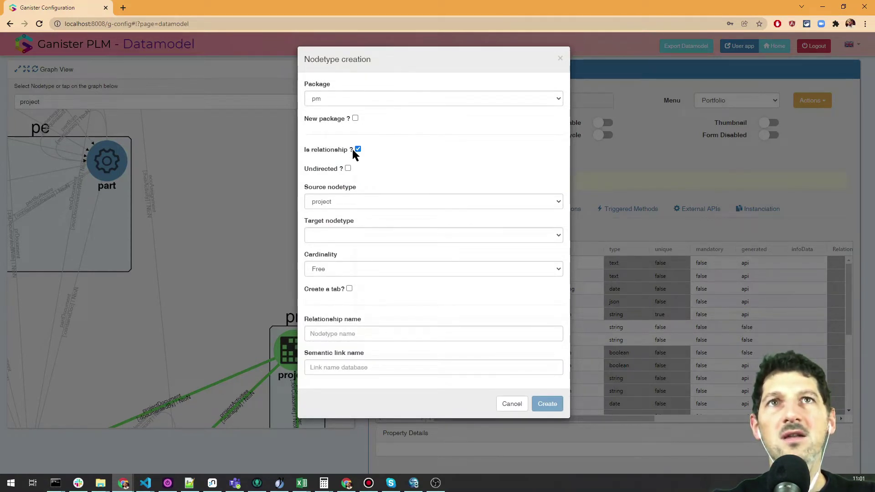
left_click(334, 234)
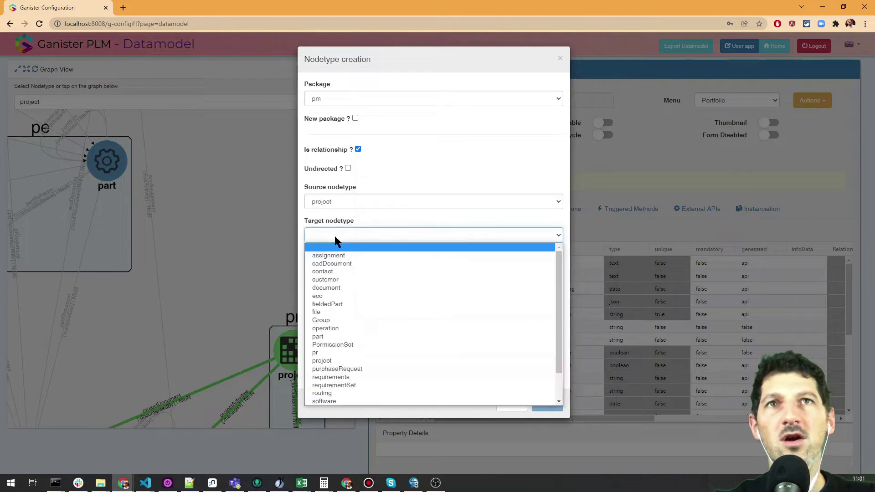
type("part")
key("Return")
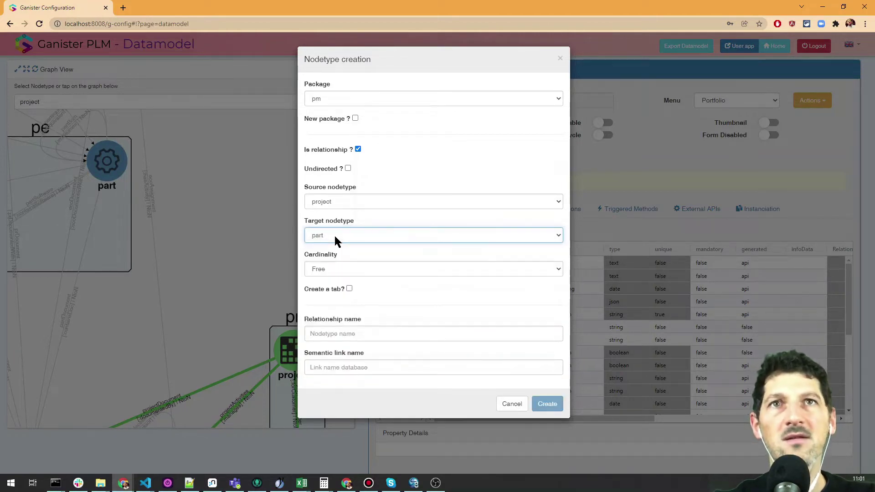
left_click(349, 266)
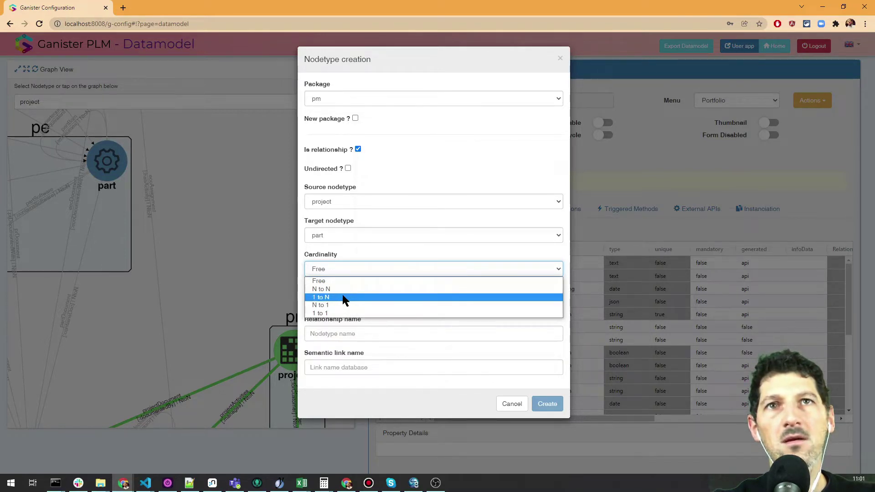
left_click(342, 305)
left_click(340, 281)
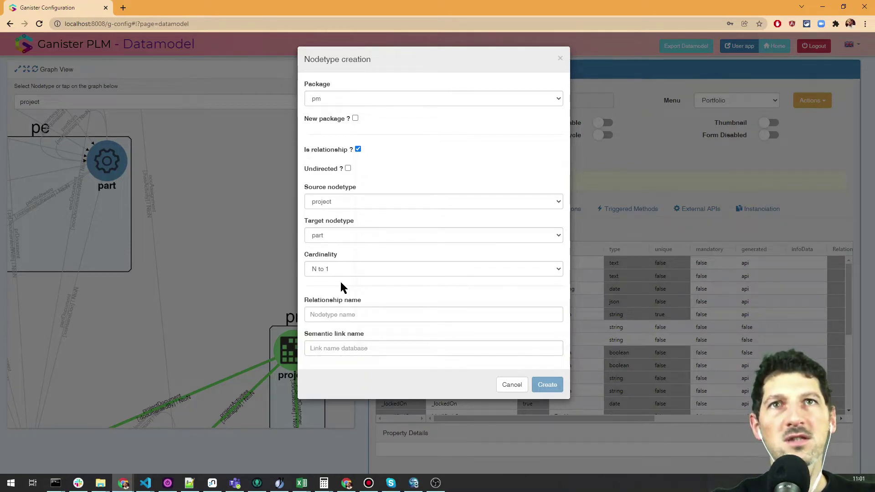
Name the relationship projectPart with the semantic link name containsPart and create it
left_click(356, 314)
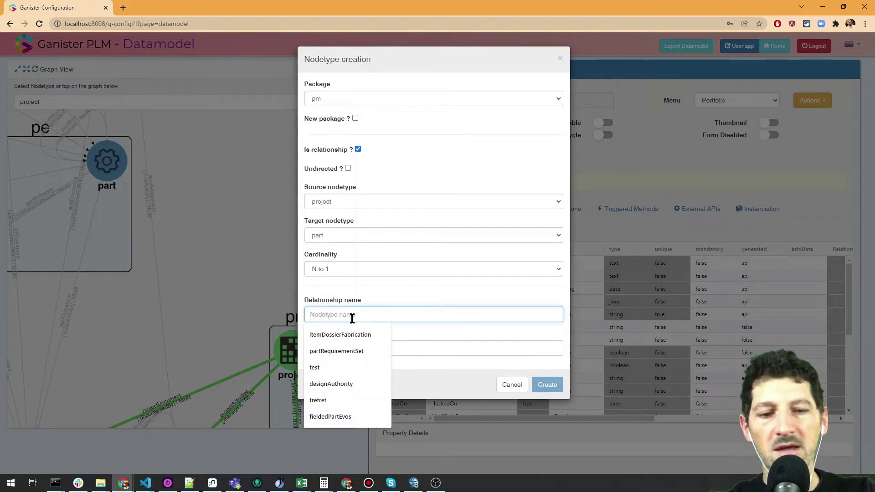
type("projectPart")
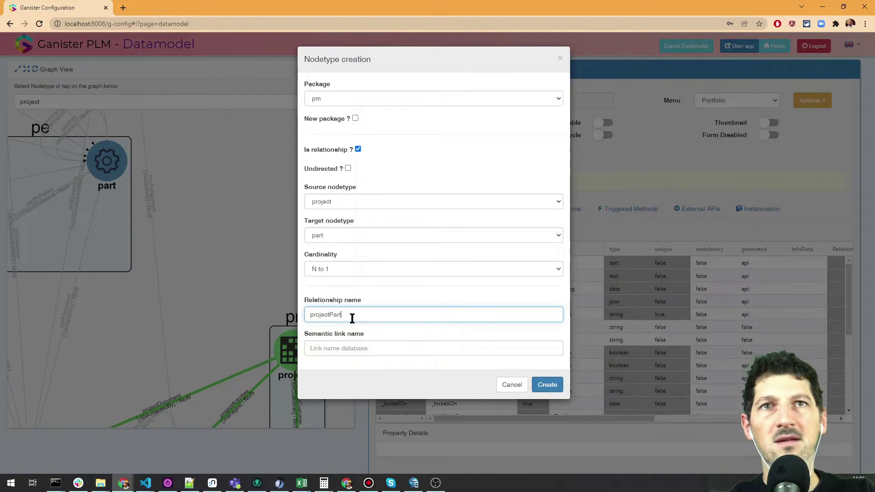
left_click(358, 345)
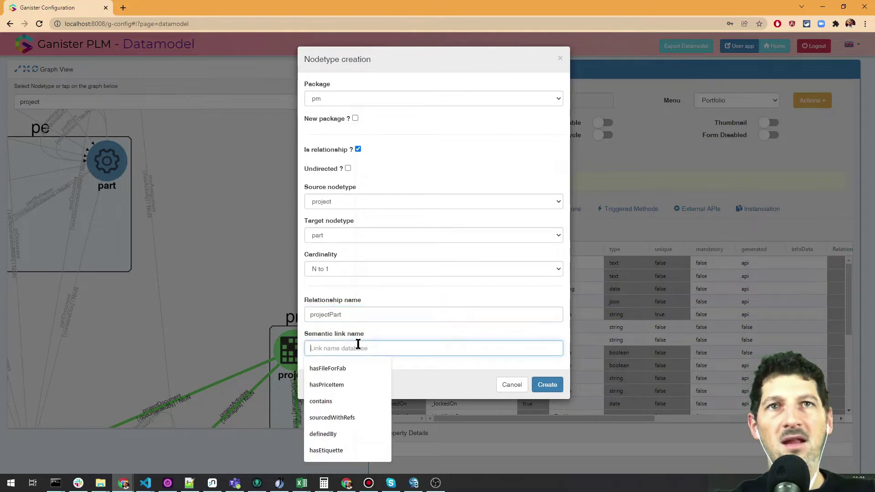
type("containsPa")
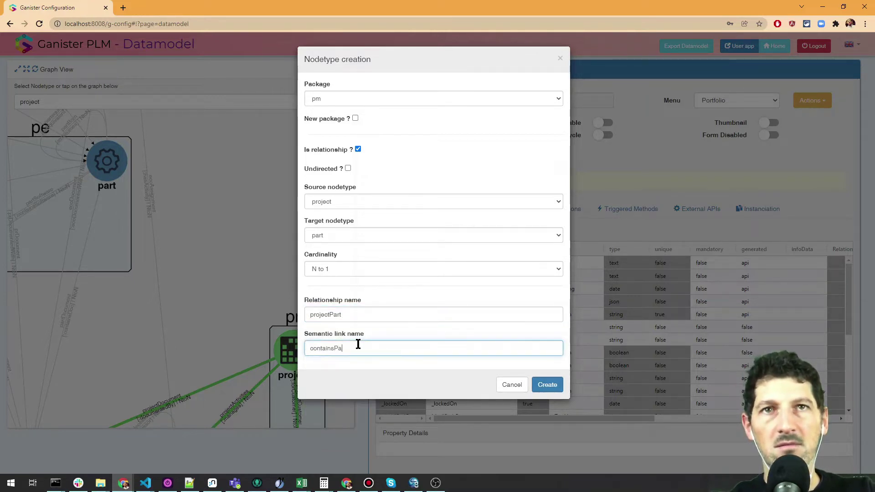
type("rt")
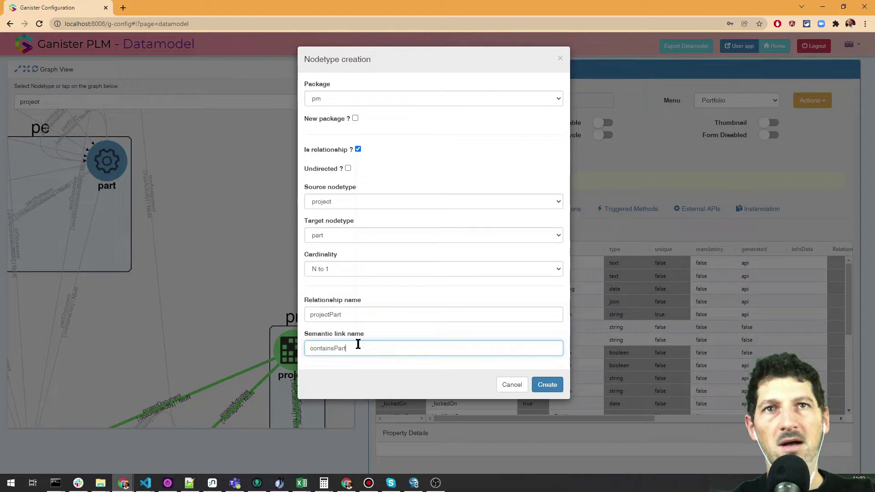
left_click(367, 367)
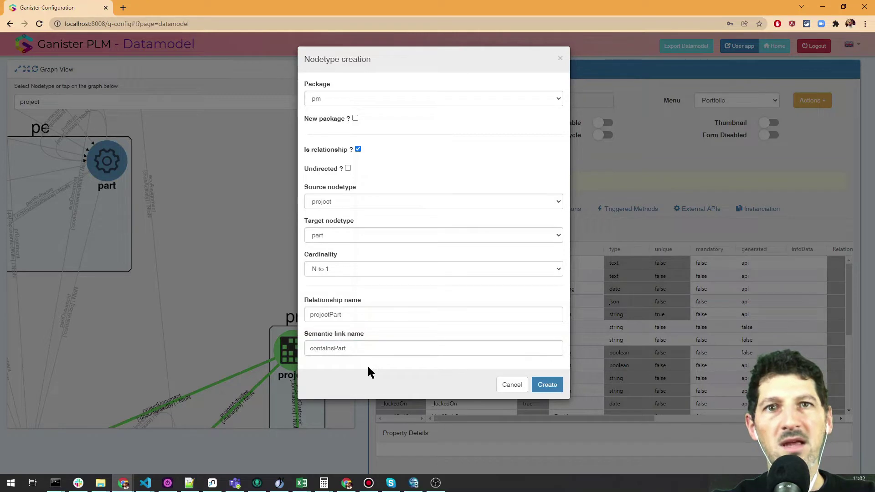
left_click(549, 384)
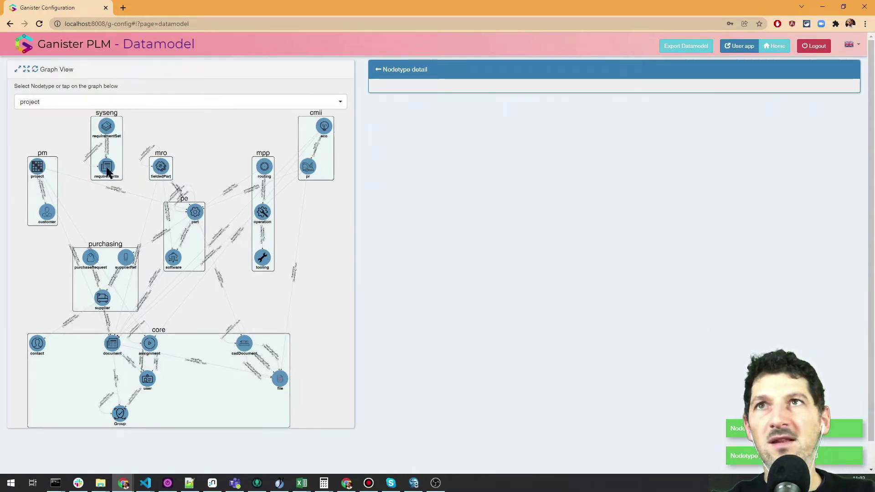
Locate the projectPart relationship between project and part in the graph and show its details
scroll(90, 192, "up", 1)
left_click_drag(91, 192, 200, 286)
left_click_drag(100, 229, 247, 297)
left_click_drag(305, 352, 171, 343)
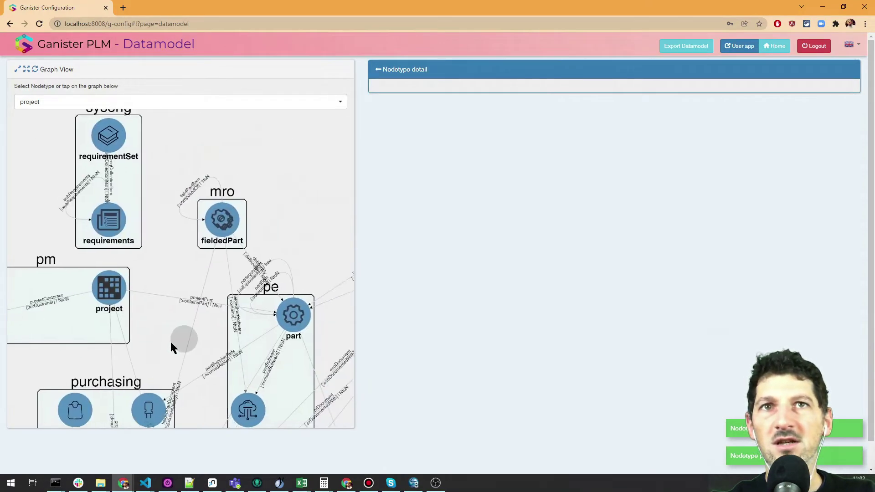
scroll(182, 328, "up", 3)
left_click(195, 302)
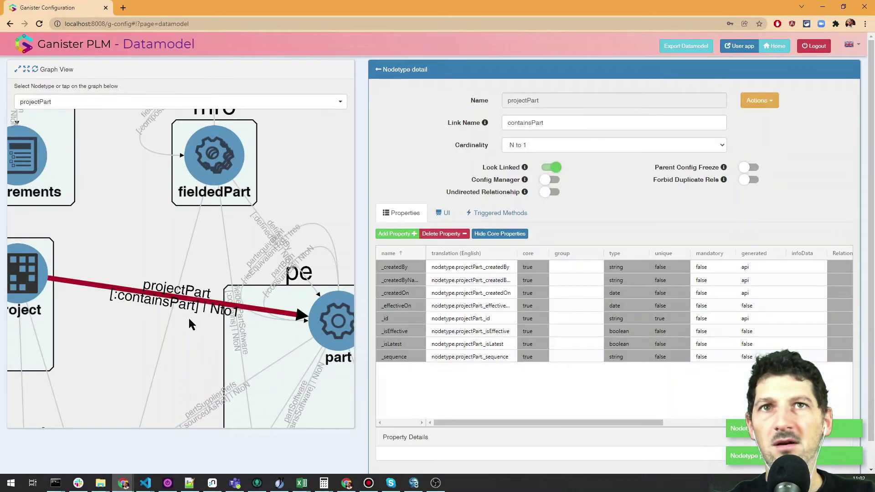
Add a property named part to the project nodetype and include it in the table
scroll(133, 315, "down", 2)
left_click(74, 287)
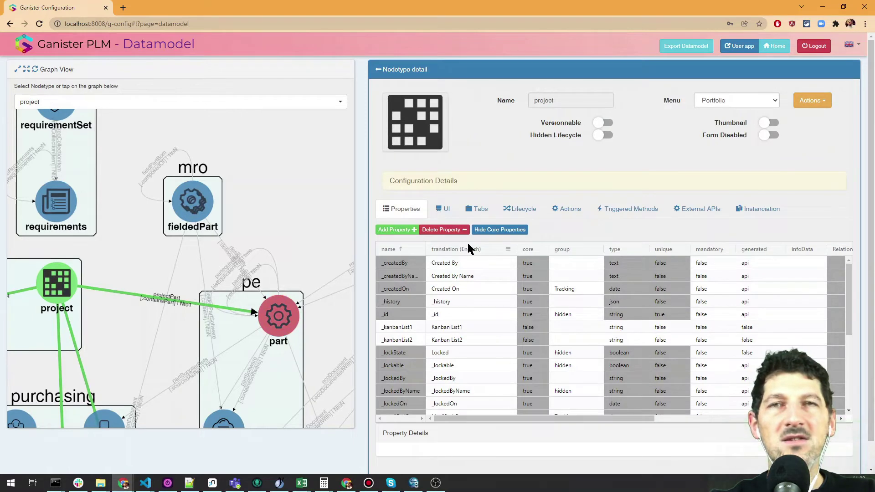
scroll(443, 310, "down", 5)
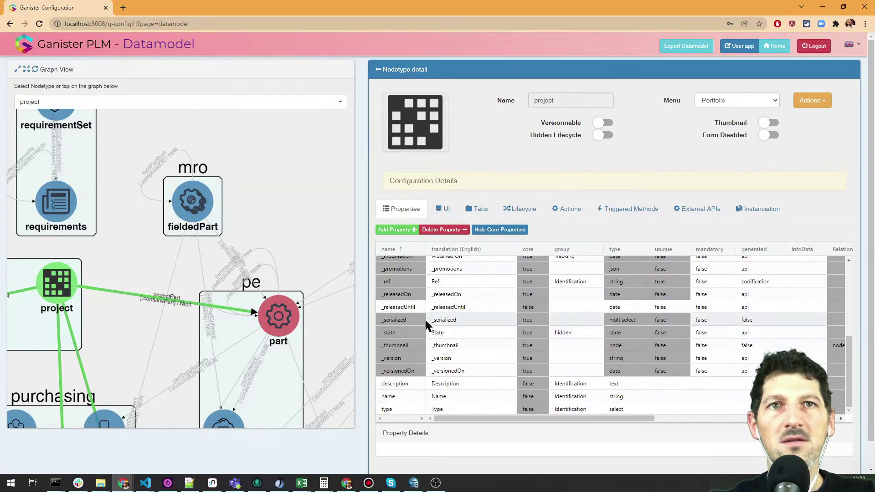
scroll(425, 320, "down", 1)
left_click(403, 206)
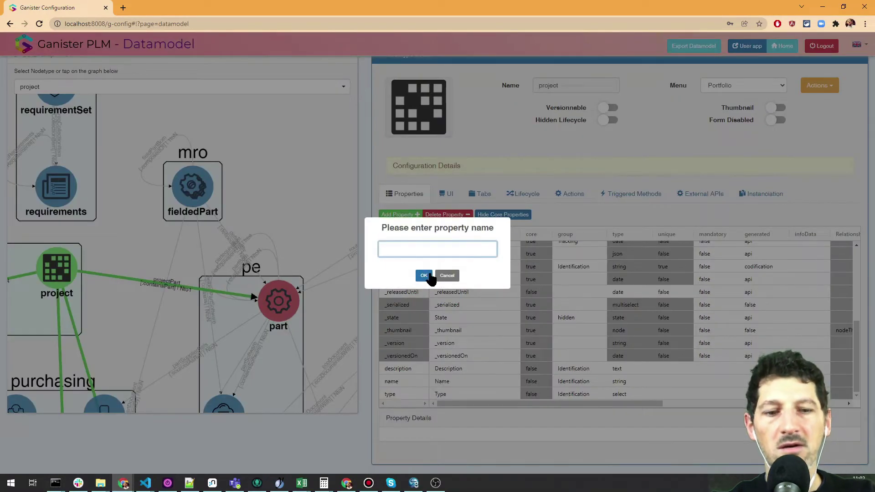
type("part")
key("Return")
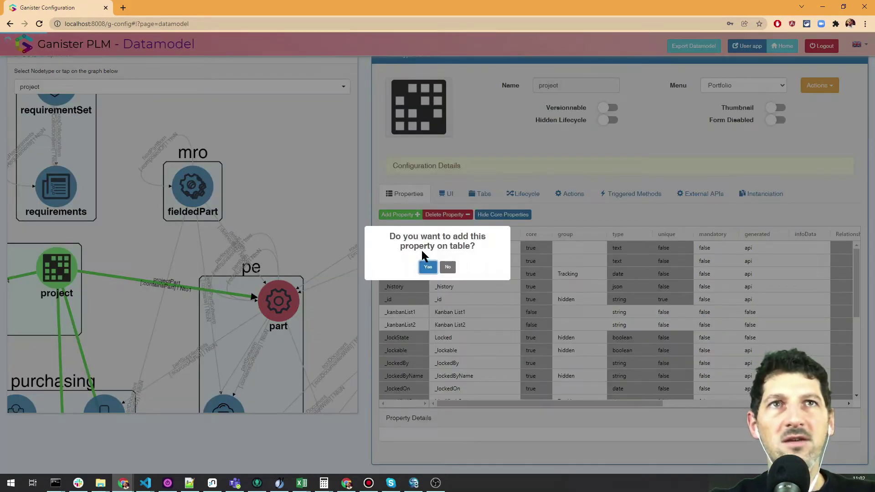
left_click(427, 265)
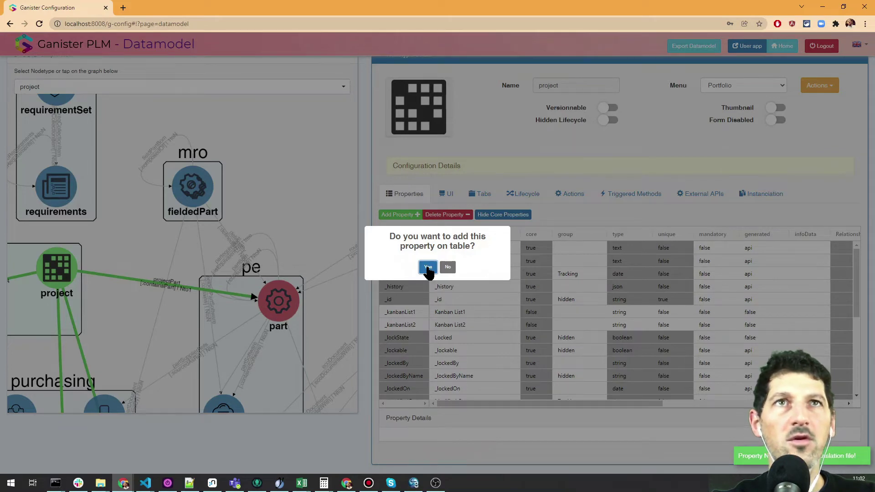
left_click(428, 268)
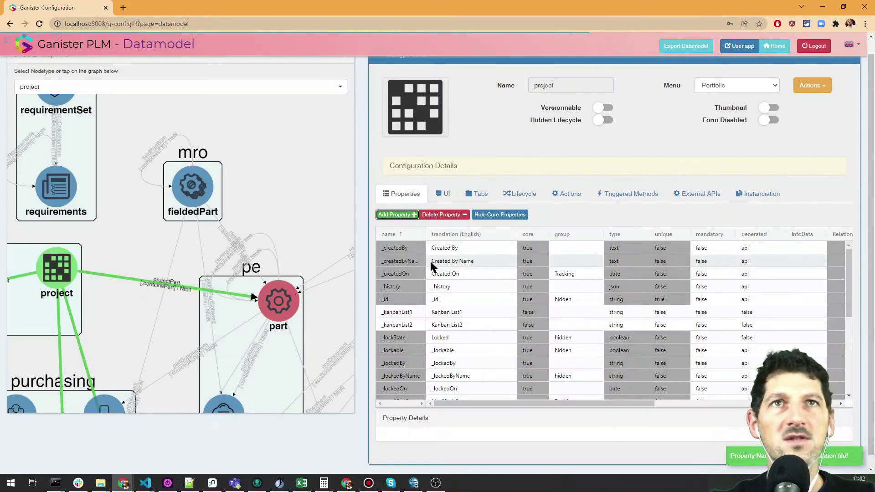
Set the part property's type to node and assign the projectPart relationship to it
scroll(444, 273, "down", 10)
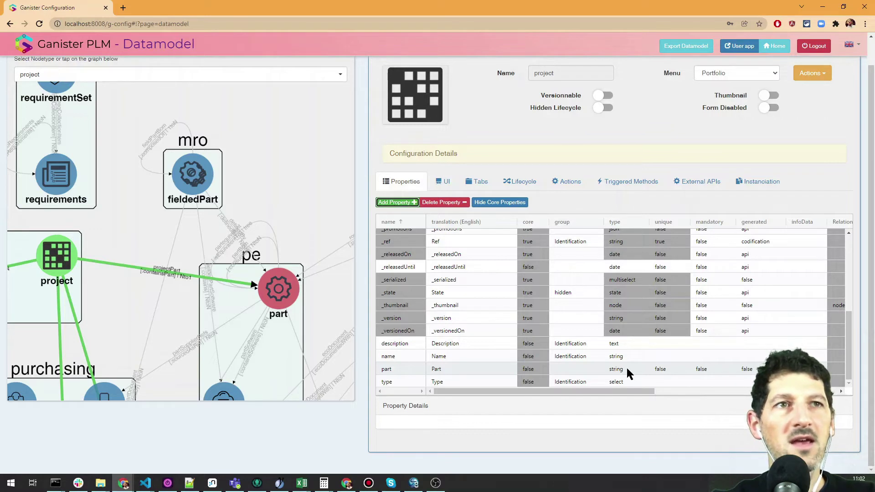
left_click(627, 368)
left_click(627, 367)
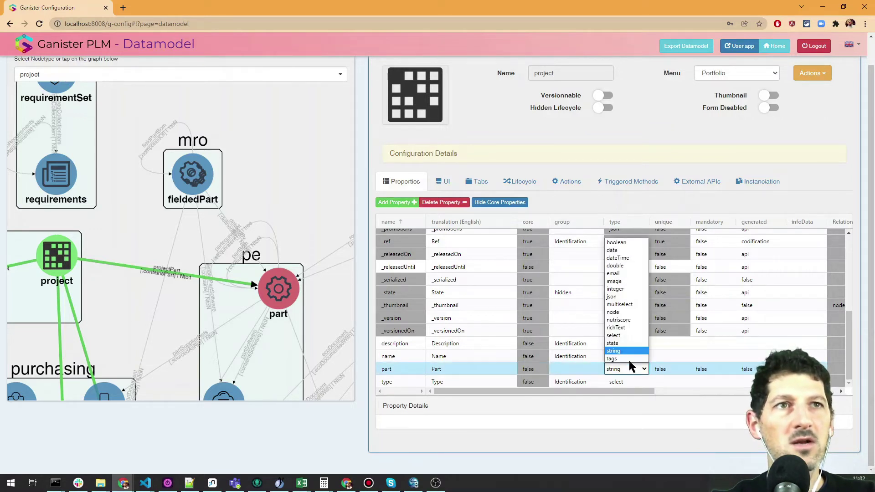
left_click(627, 310)
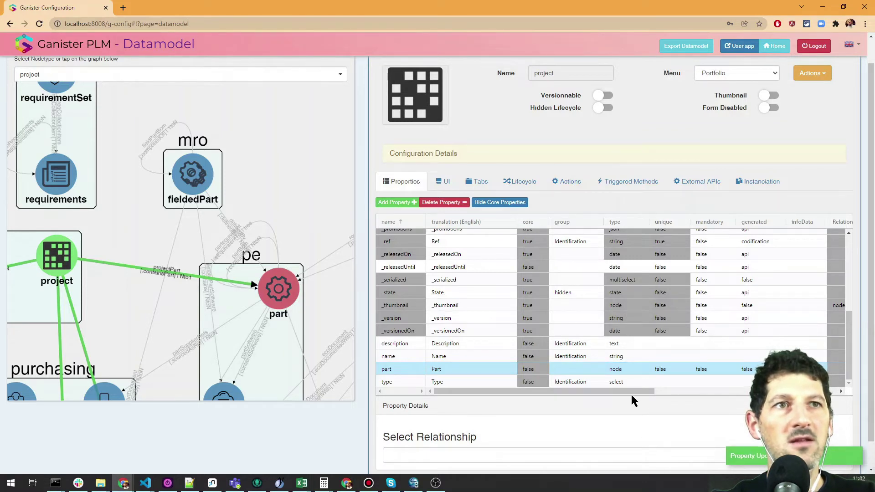
scroll(630, 395, "down", 1)
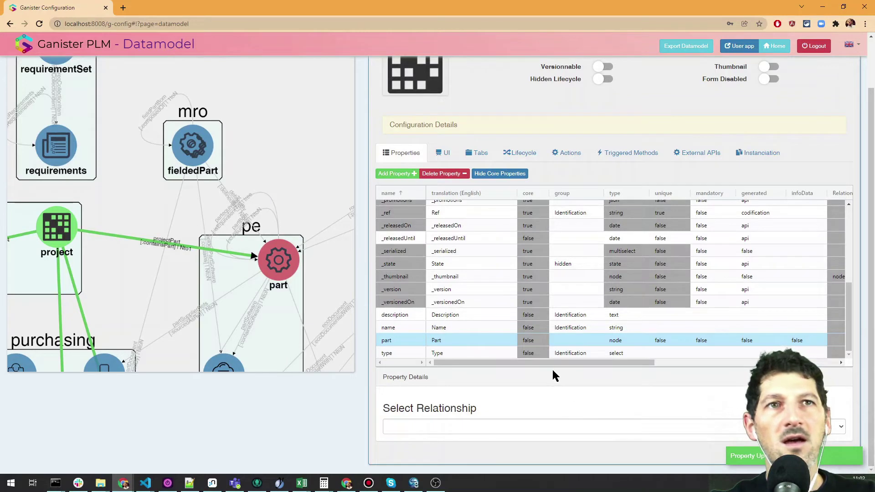
left_click(599, 426)
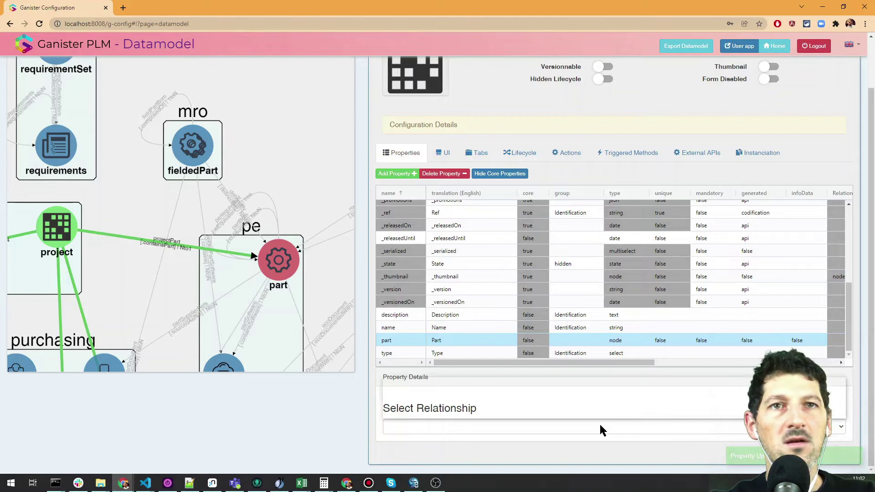
left_click(576, 414)
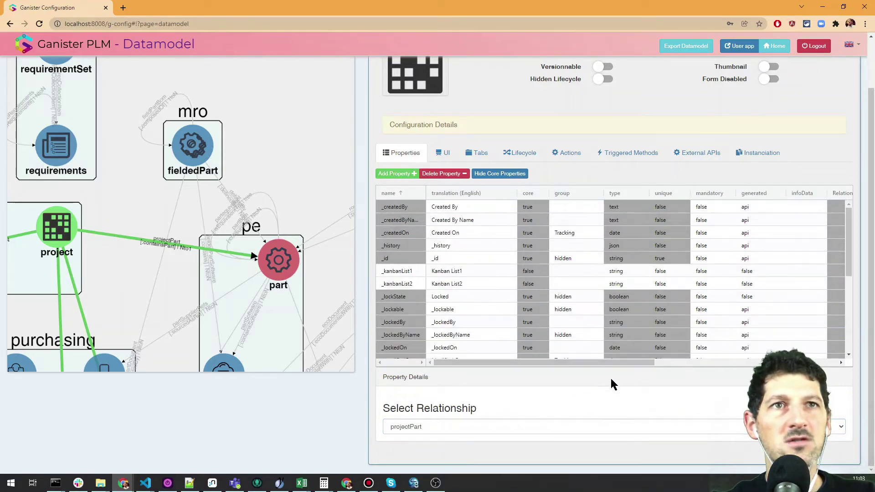
Set the type of the project.part column to node in the project nodetype's grid columns
scroll(556, 317, "down", 5)
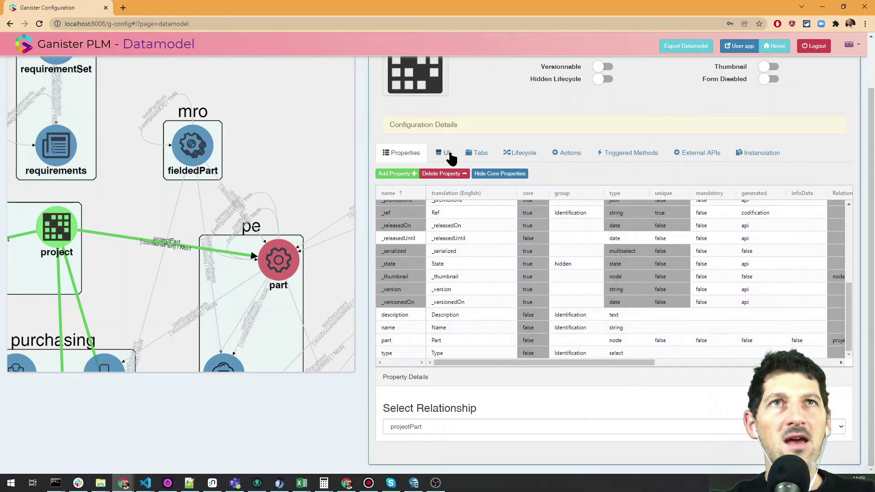
left_click(444, 157)
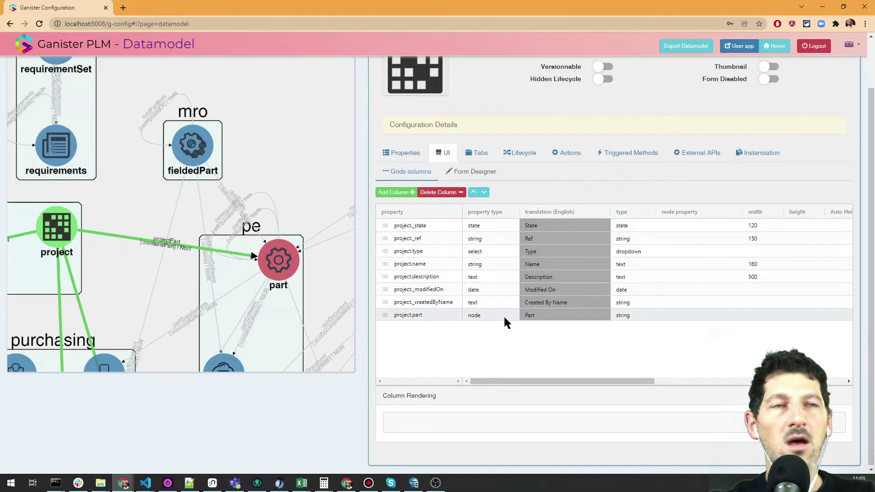
left_click(633, 315)
left_click(633, 316)
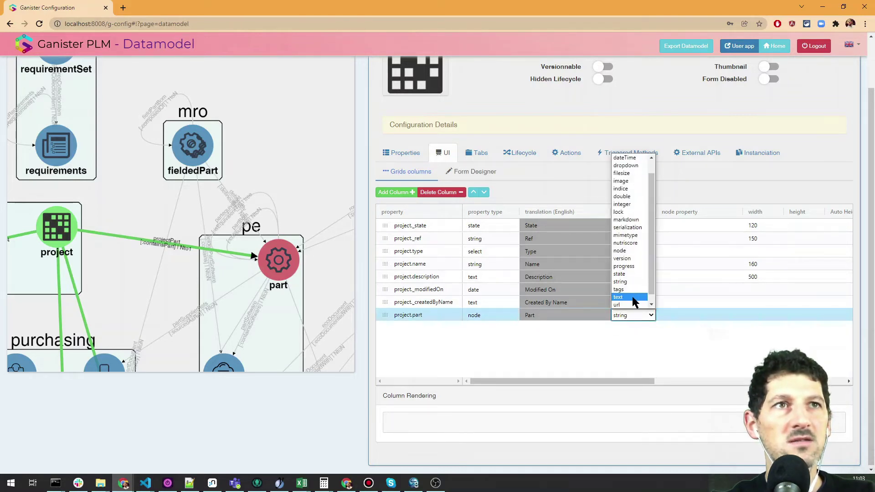
left_click(629, 250)
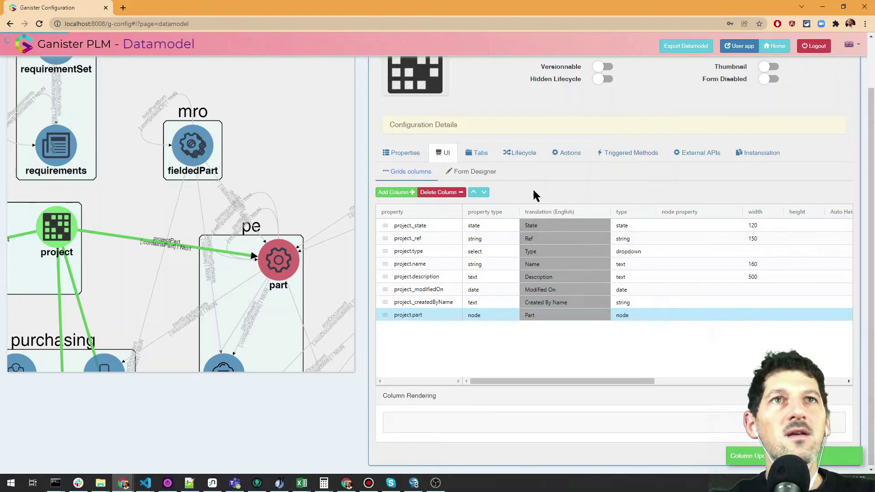
Add a new item to the Identification container of the project form and assign the part property to it
left_click(486, 176)
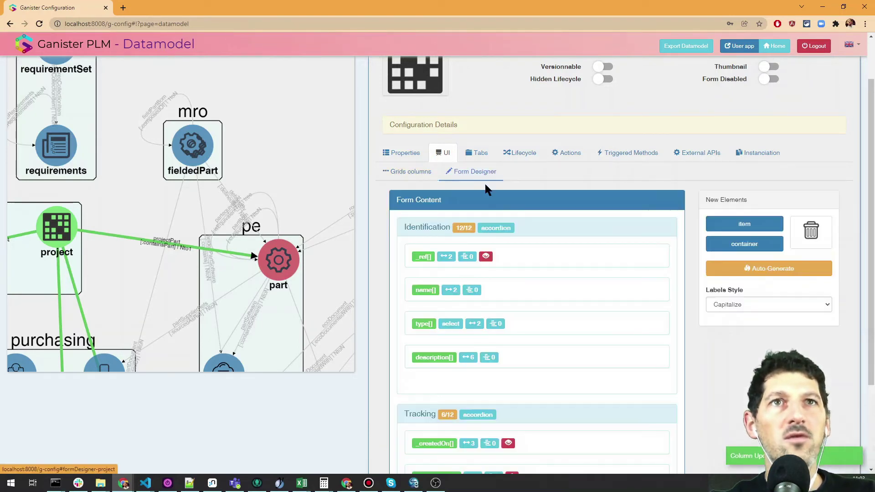
left_click_drag(758, 227, 485, 378)
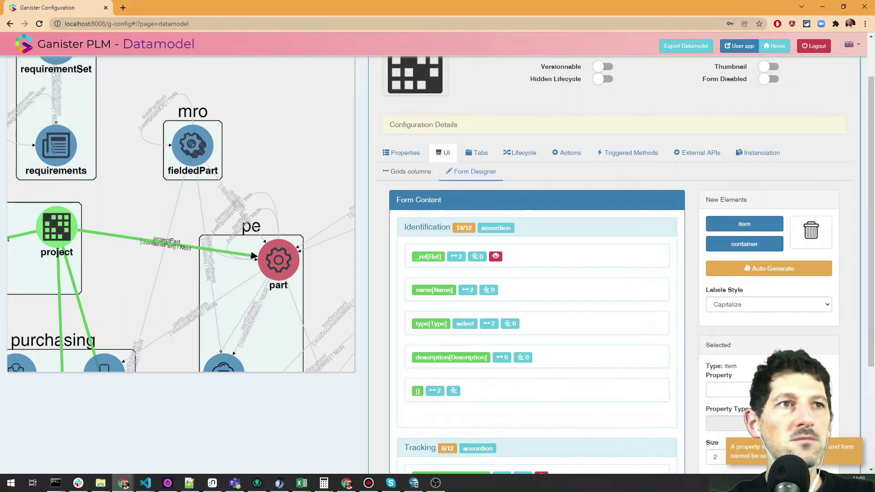
scroll(767, 345, "down", 3)
left_click(756, 239)
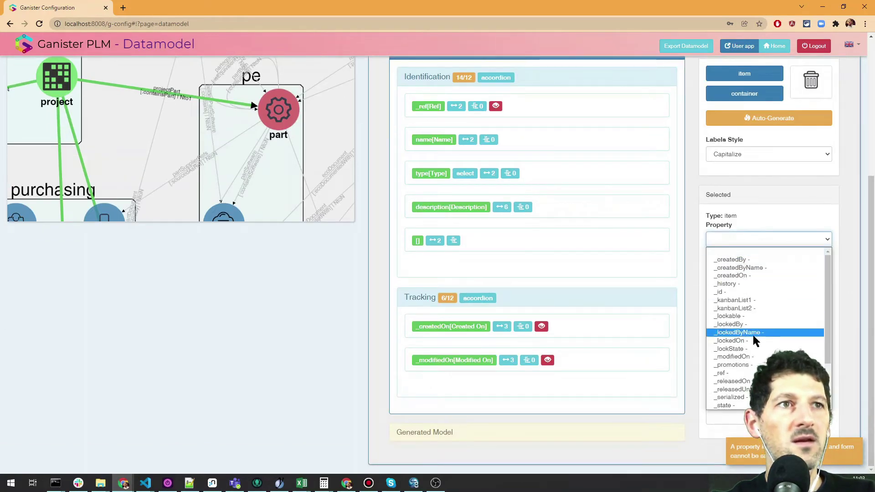
scroll(729, 360, "down", 3)
left_click(724, 392)
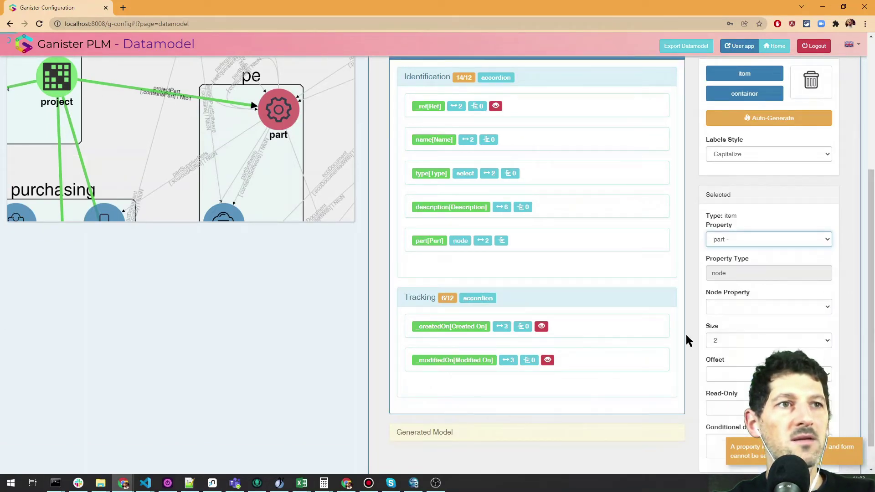
left_click(694, 252)
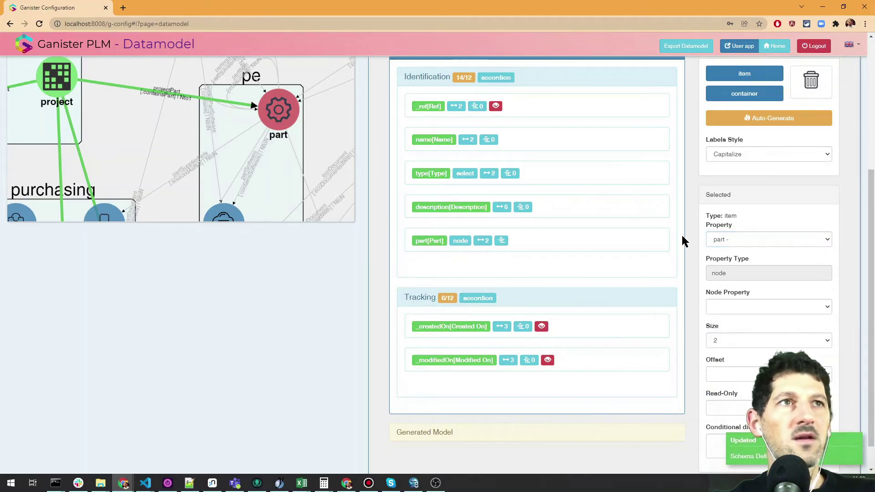
Switch to the Ganister user app at localhost:8008 and show project PRJ-000028
scroll(688, 240, "up", 4)
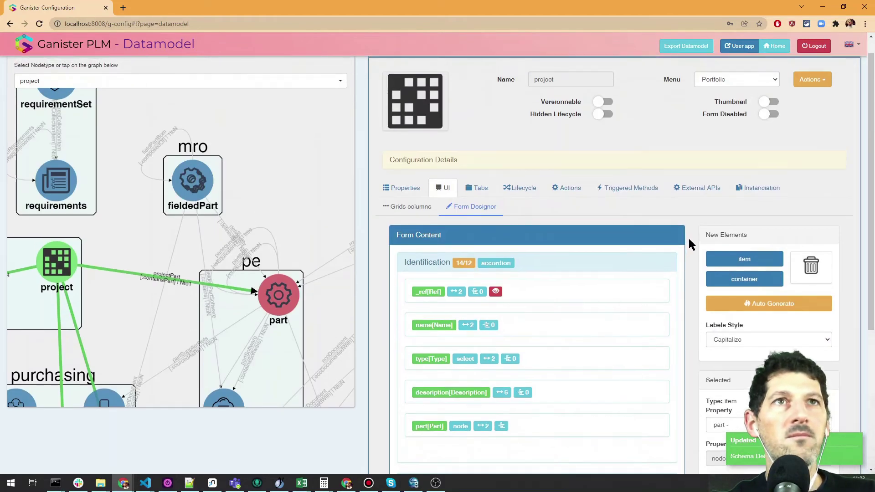
scroll(690, 241, "up", 1)
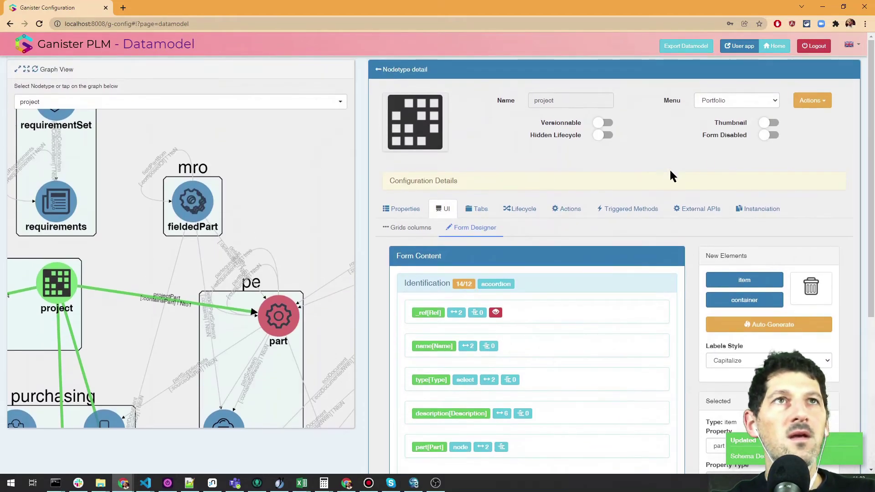
double_click(92, 25)
type("localhost:8008")
key("Return")
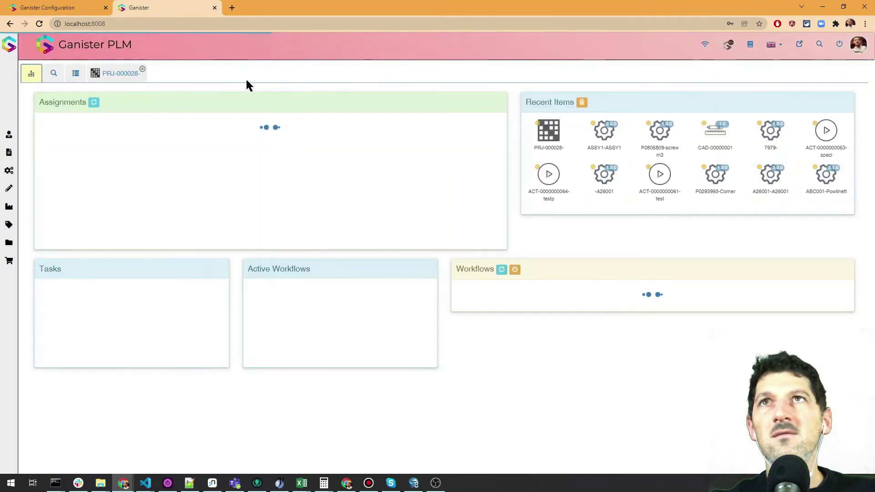
left_click(123, 80)
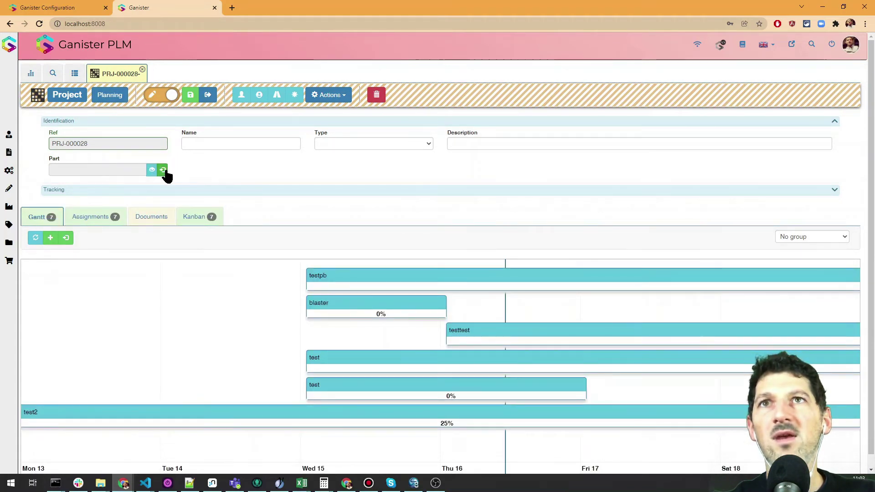
Reset the columns configuration of the project list
left_click(75, 74)
left_click(194, 94)
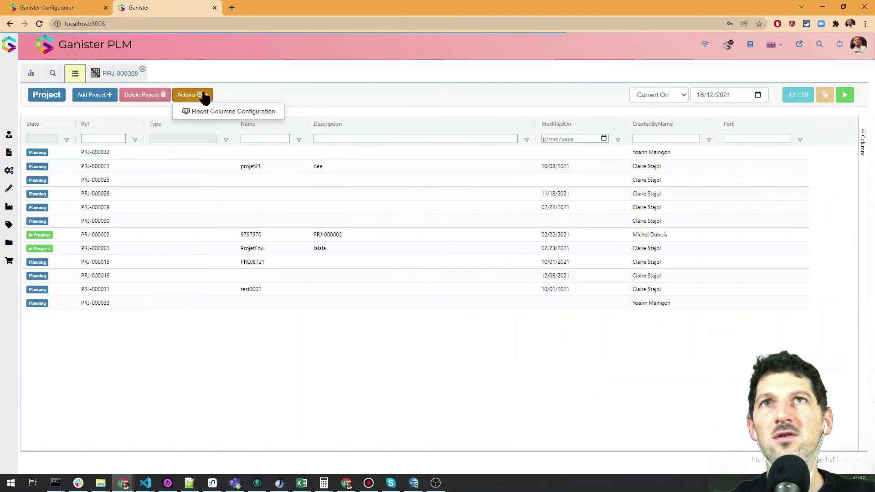
left_click(205, 112)
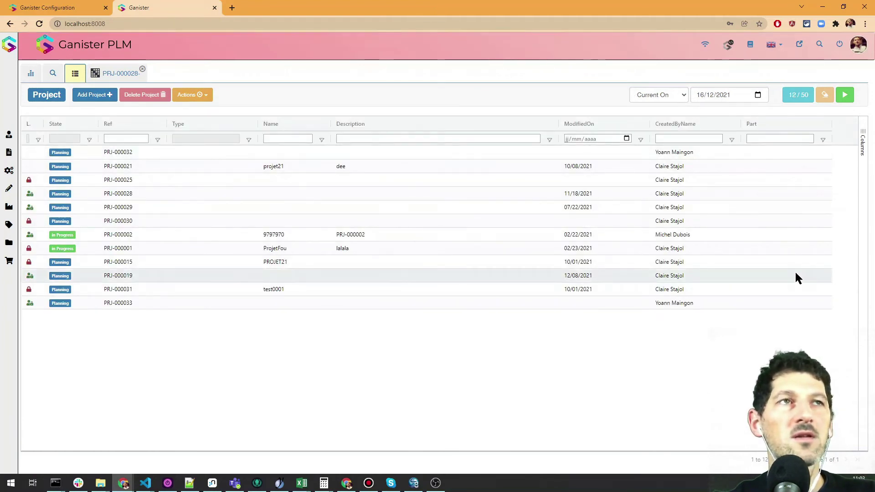
left_click(120, 74)
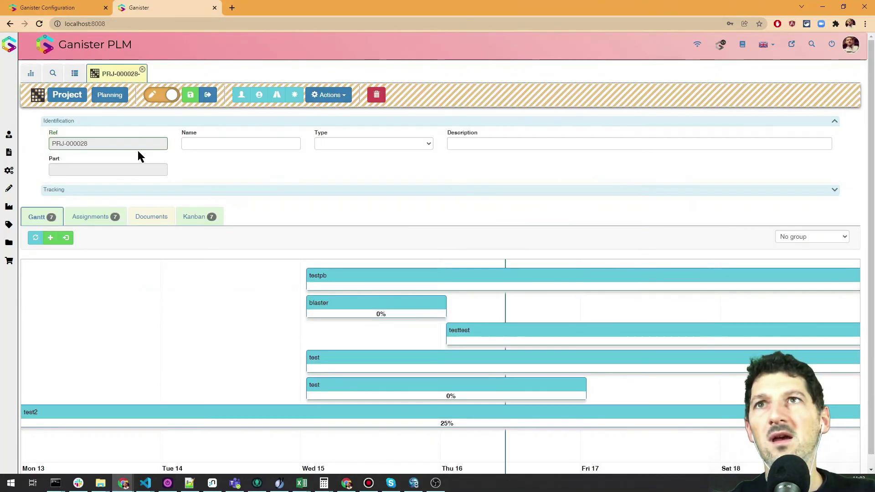
left_click(164, 170)
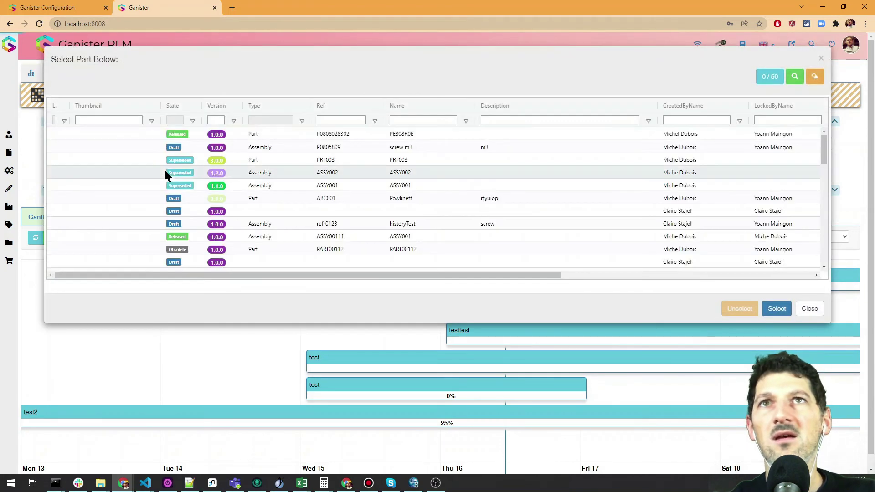
left_click(278, 134)
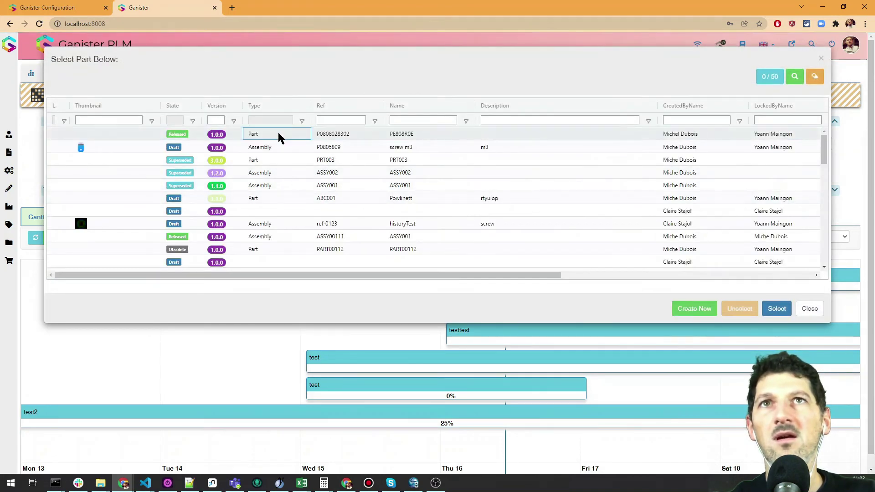
left_click(783, 308)
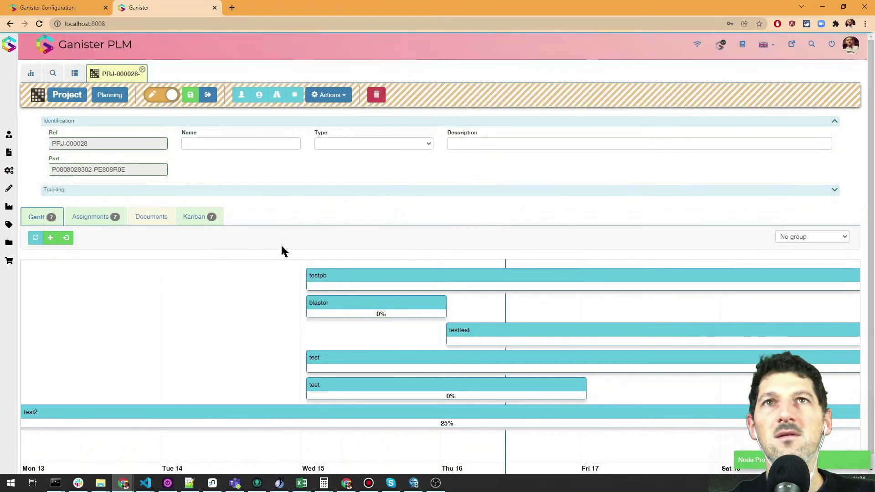
Refresh the project list and select project PRJ-000028 to check its Part column
left_click(76, 74)
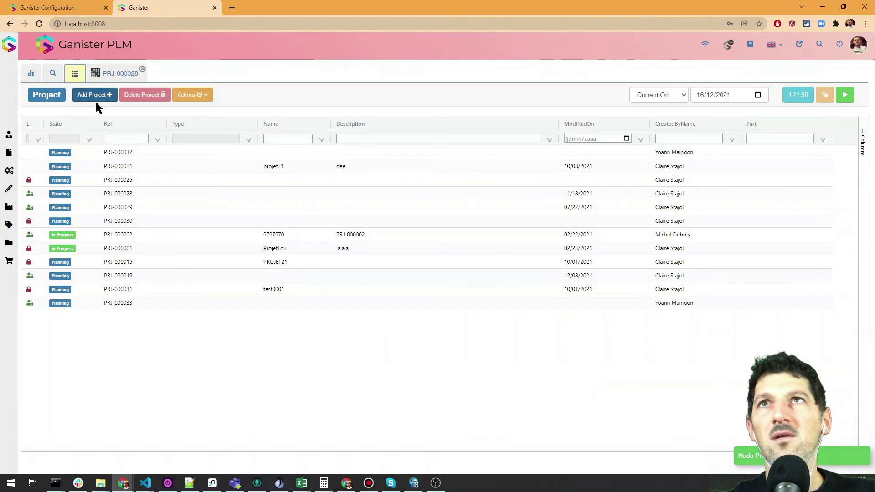
left_click(845, 95)
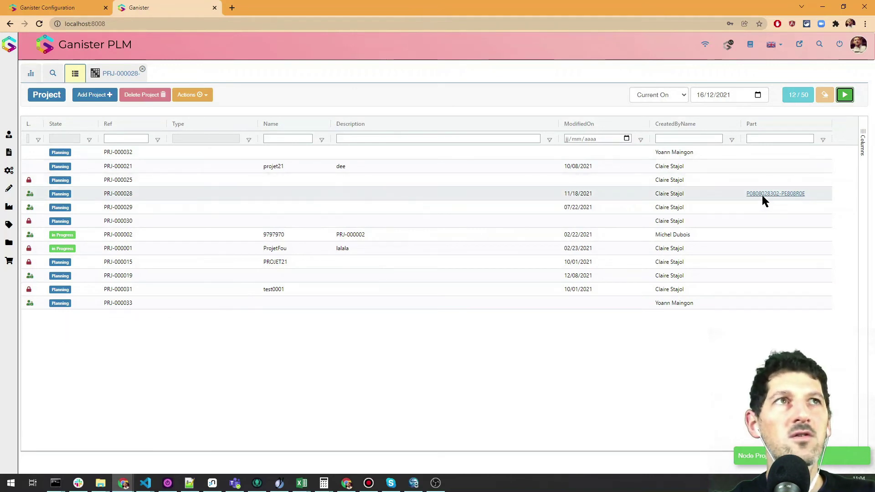
left_click(223, 193)
left_click(367, 223)
left_click(379, 193)
left_click(382, 198)
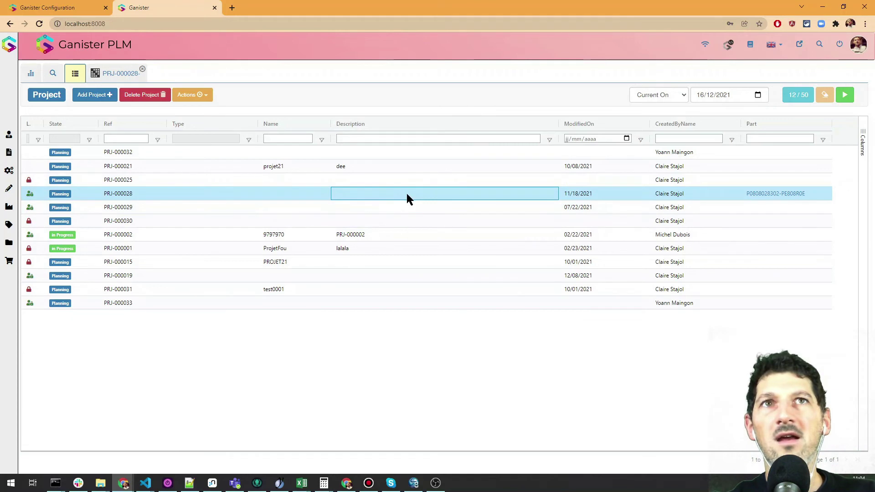
Open the part linked to PRJ-000028, show its node graph and move the project node away from the part
left_click(773, 195)
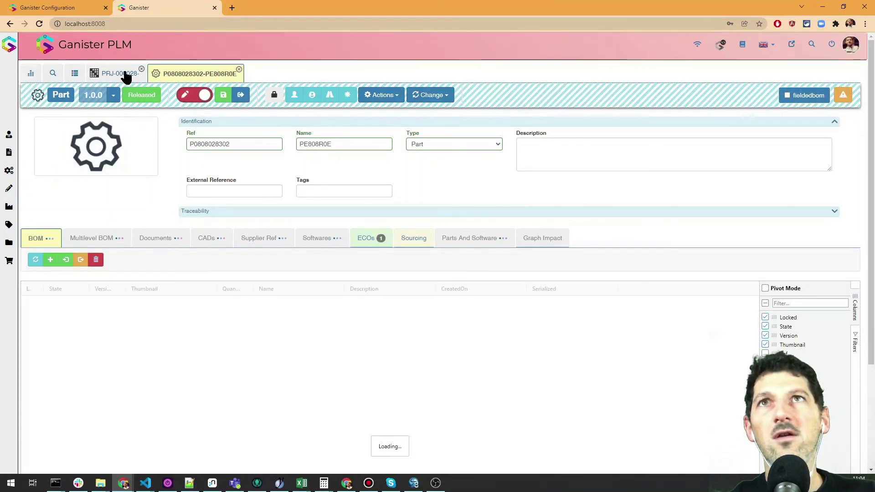
left_click(347, 95)
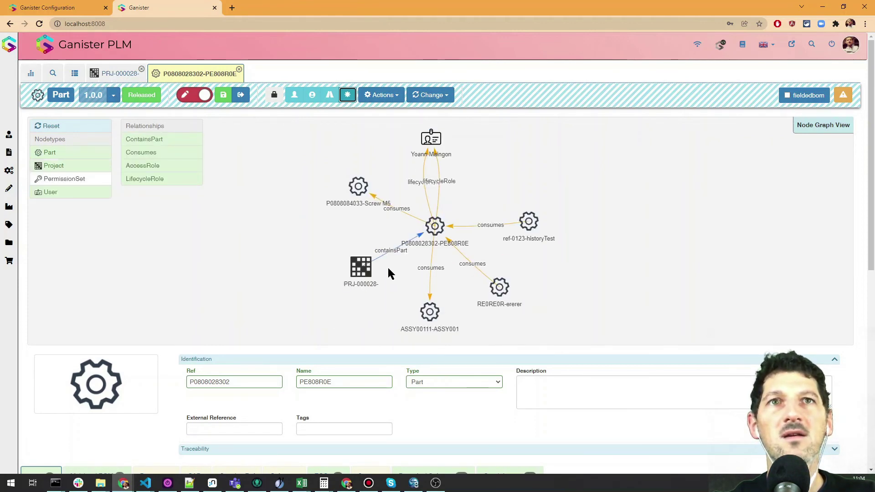
left_click_drag(358, 271, 314, 265)
Show the node graph of project PRJ-000028 and examine its containsPart link to the part
left_click(113, 80)
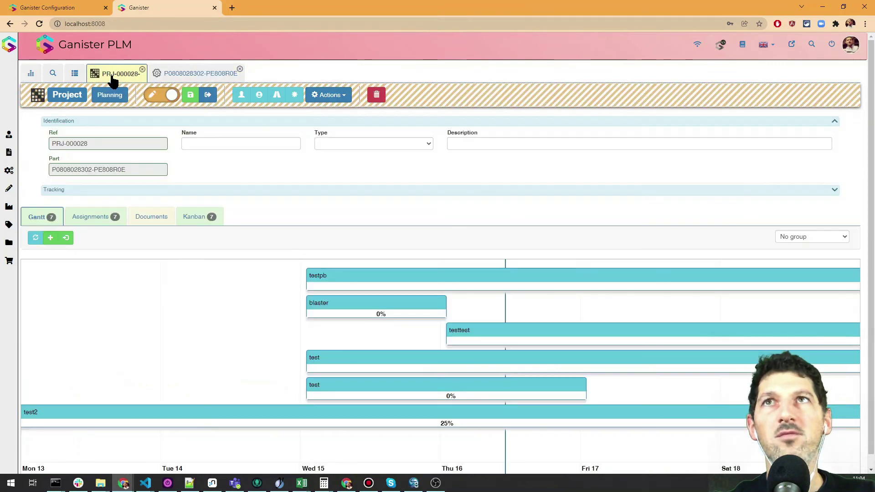
left_click(294, 95)
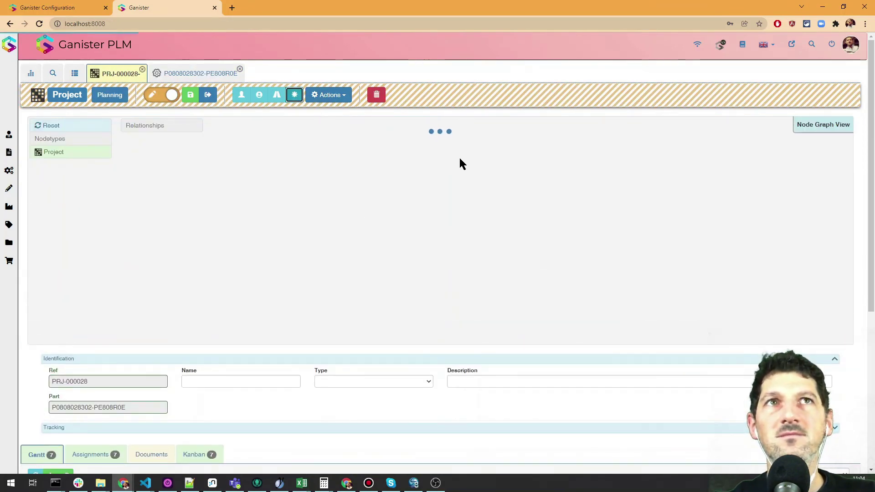
scroll(534, 178, "up", 3)
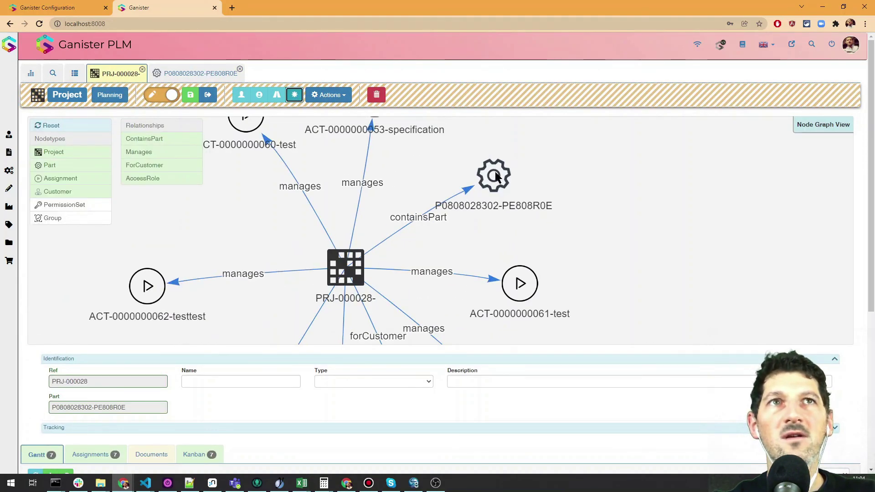
scroll(463, 206, "down", 5)
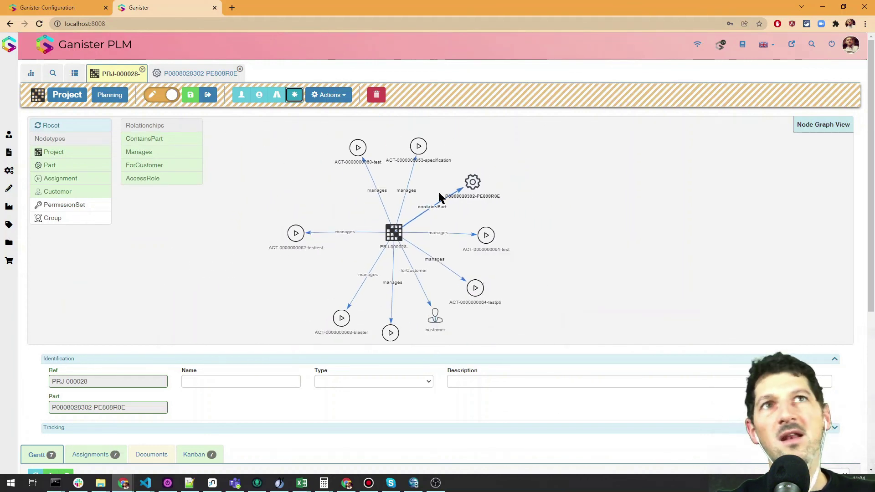
left_click(192, 73)
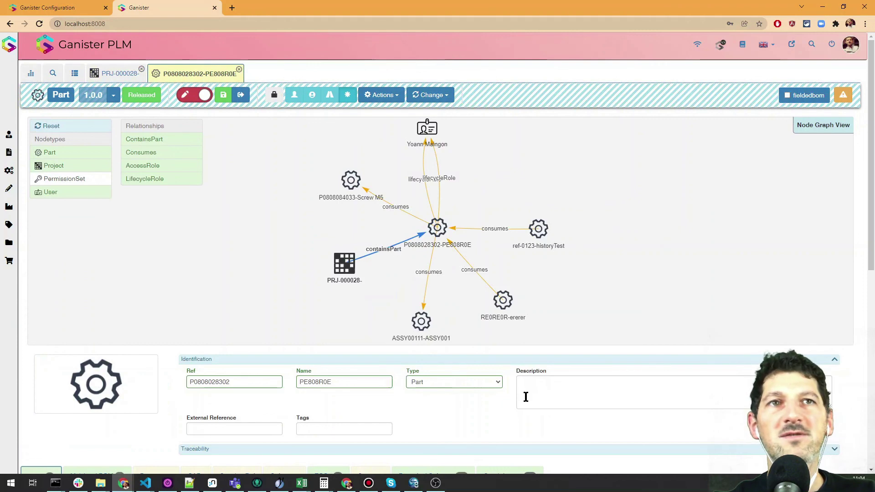
scroll(526, 396, "down", 6)
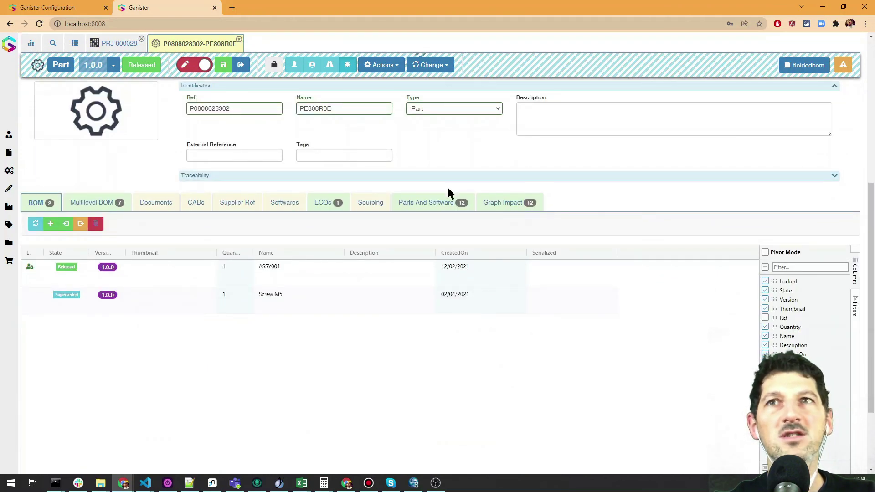
scroll(285, 188, "up", 6)
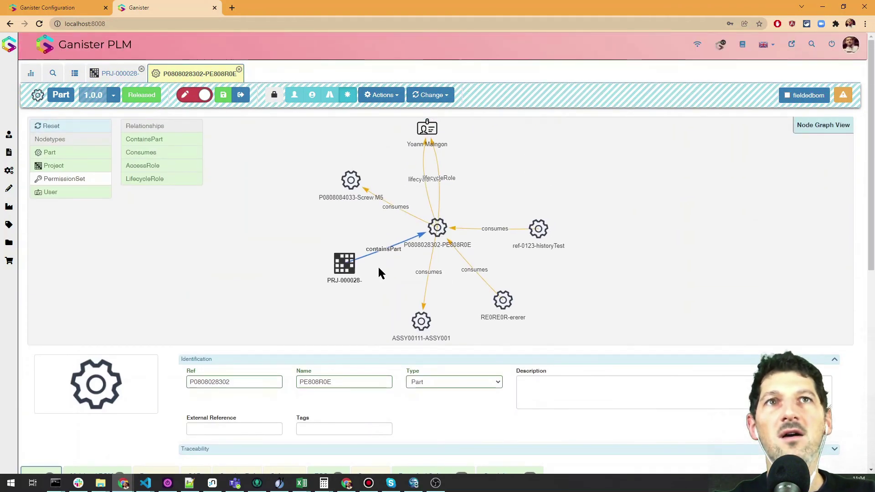